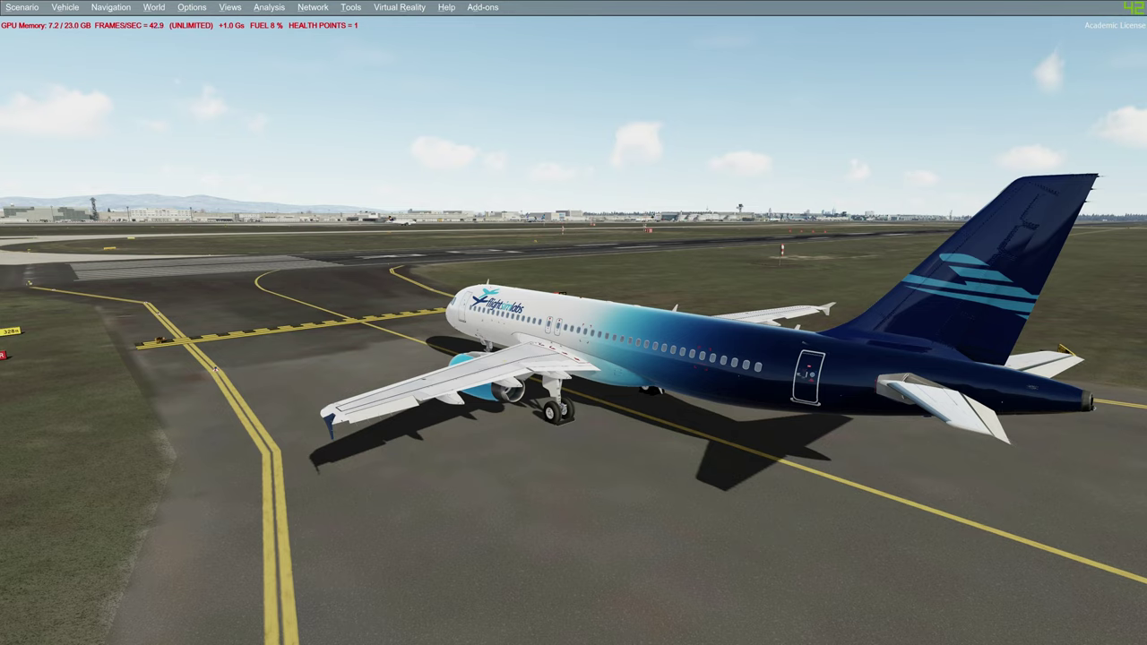
Review the graphics settings for display, world, lighting and traffic, and close them without applying changes
left_click(192, 8)
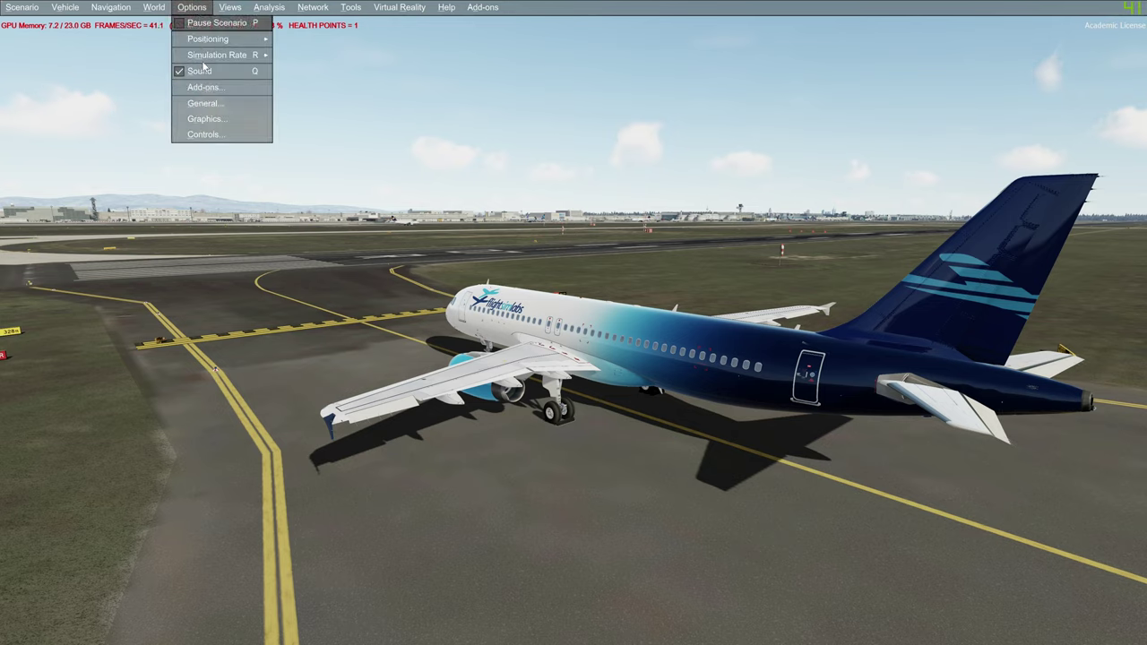
left_click(196, 125)
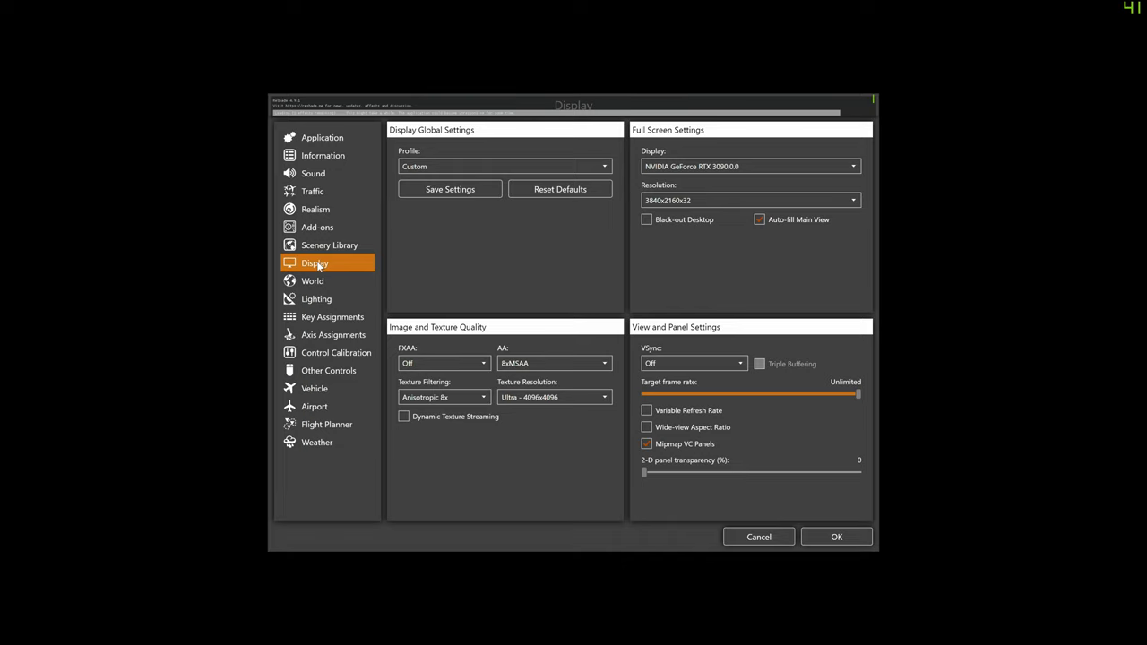
left_click(314, 282)
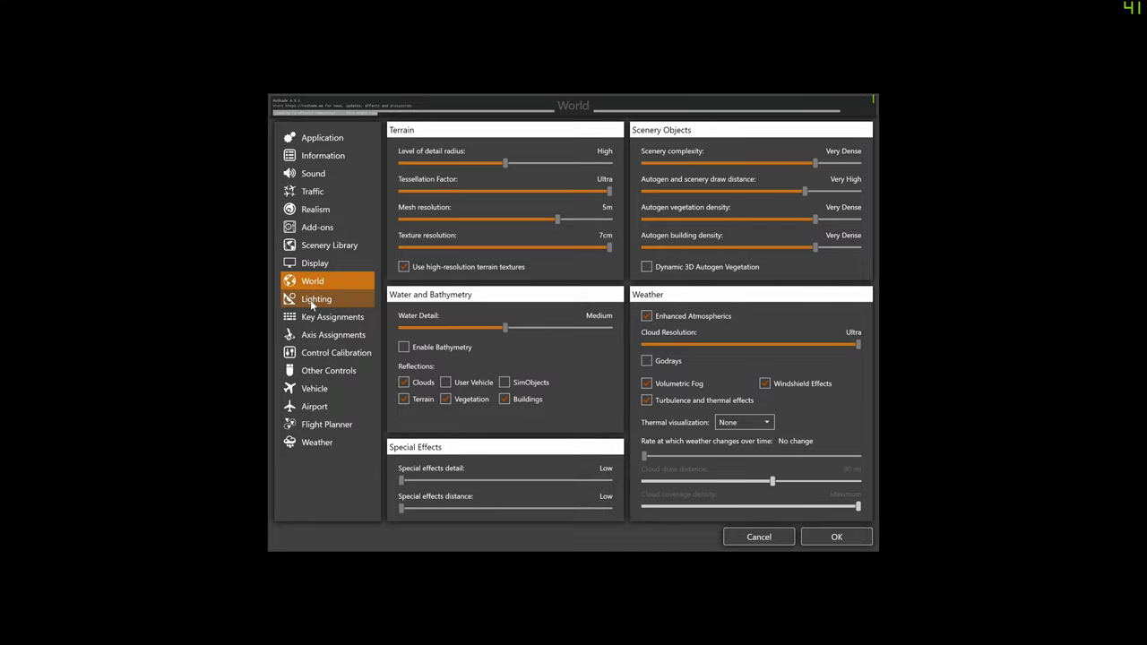
left_click(311, 302)
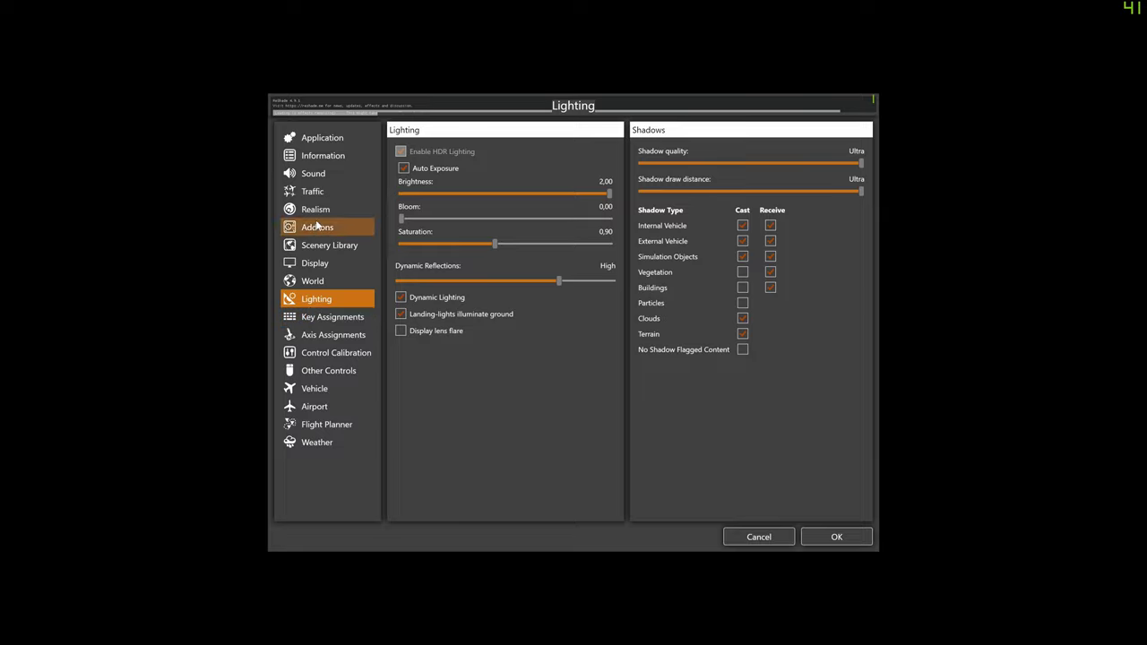
left_click(312, 193)
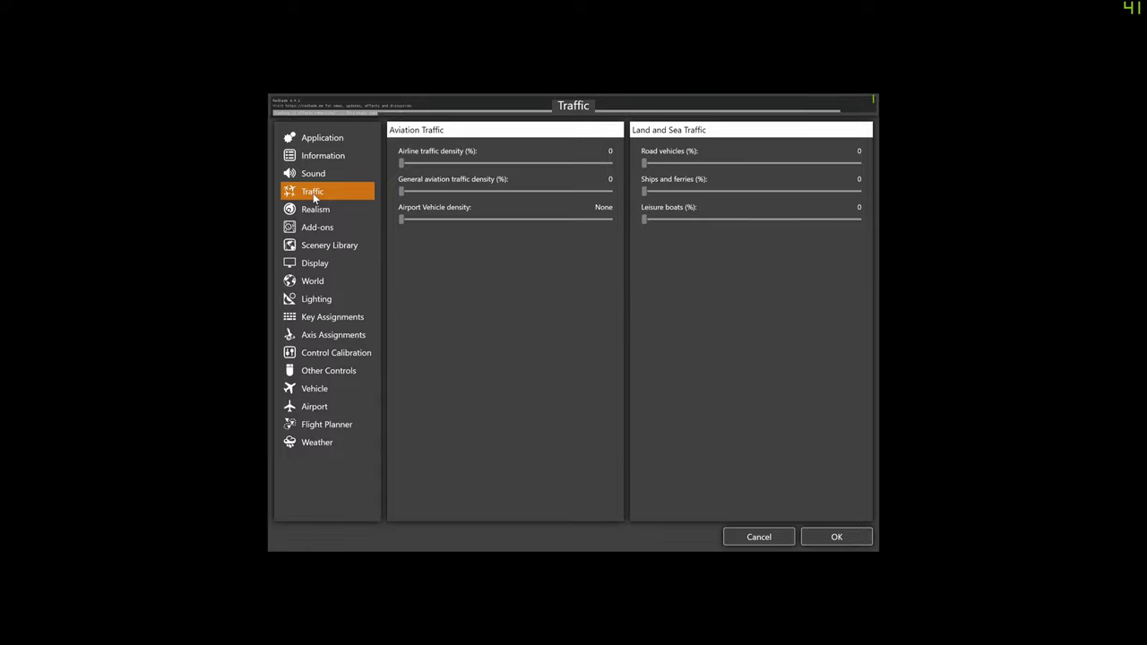
left_click(761, 541)
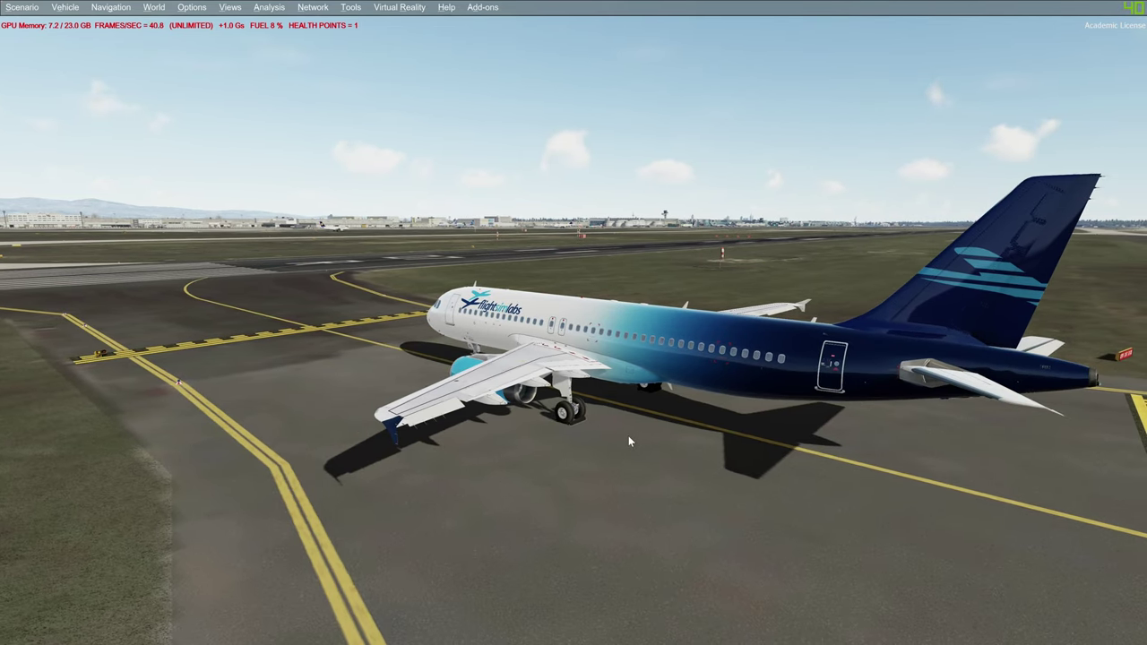
Switch to the virtual cockpit and examine the view through the windows, the instrument panel and the centre pedestal
key("shift+9")
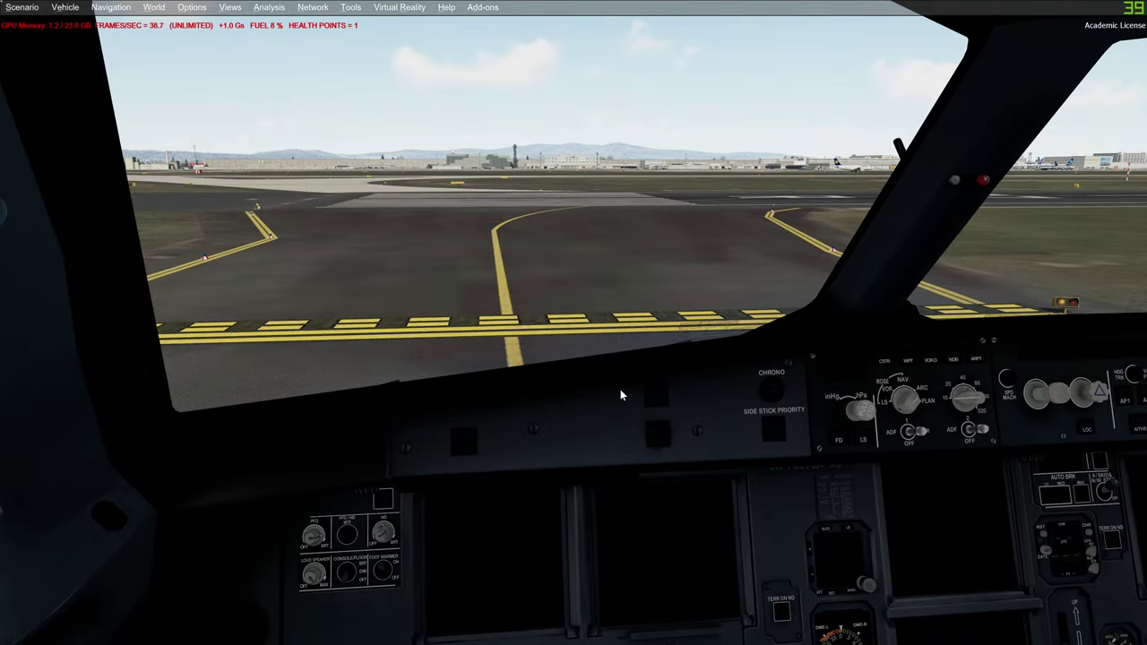
key("KP_4")
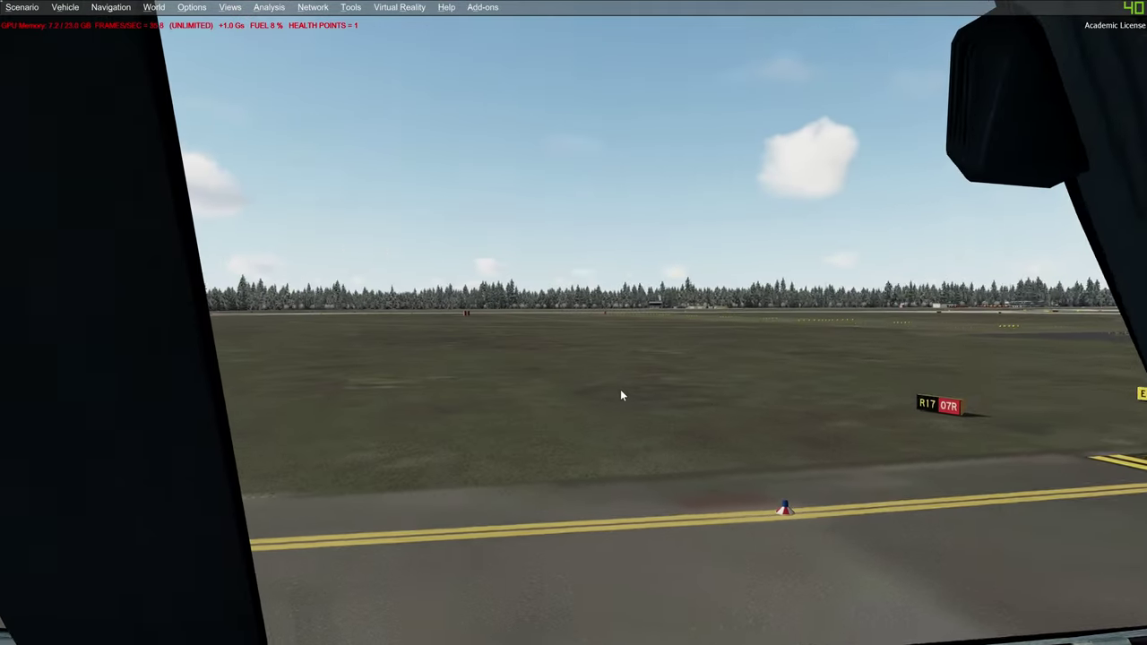
key("KP_6")
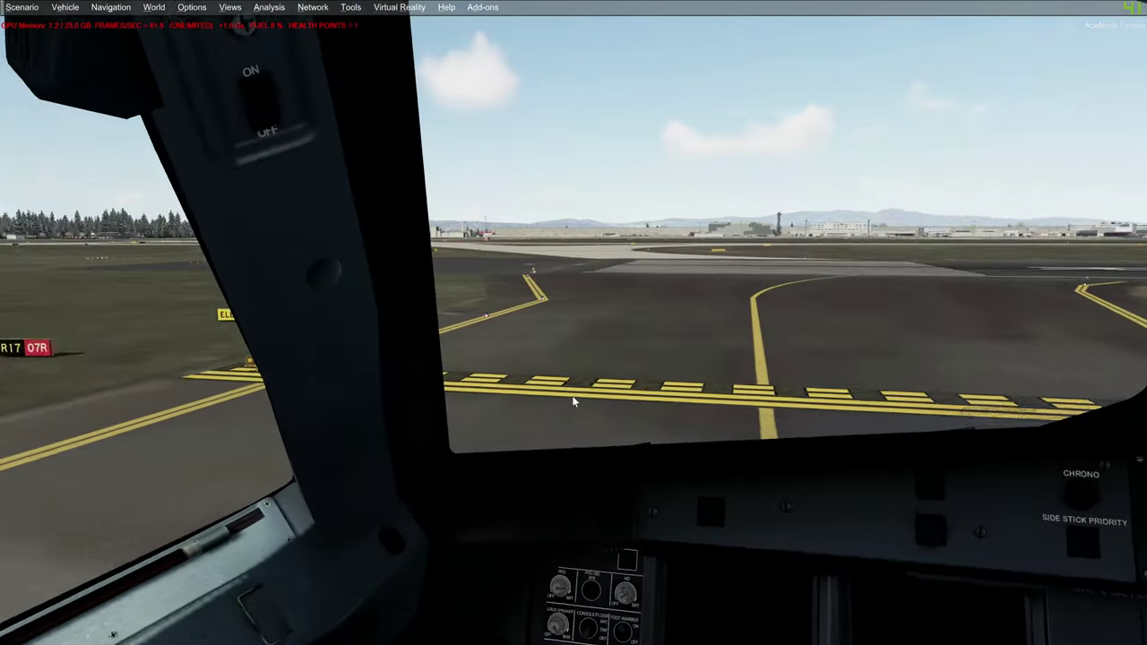
key("KP_4")
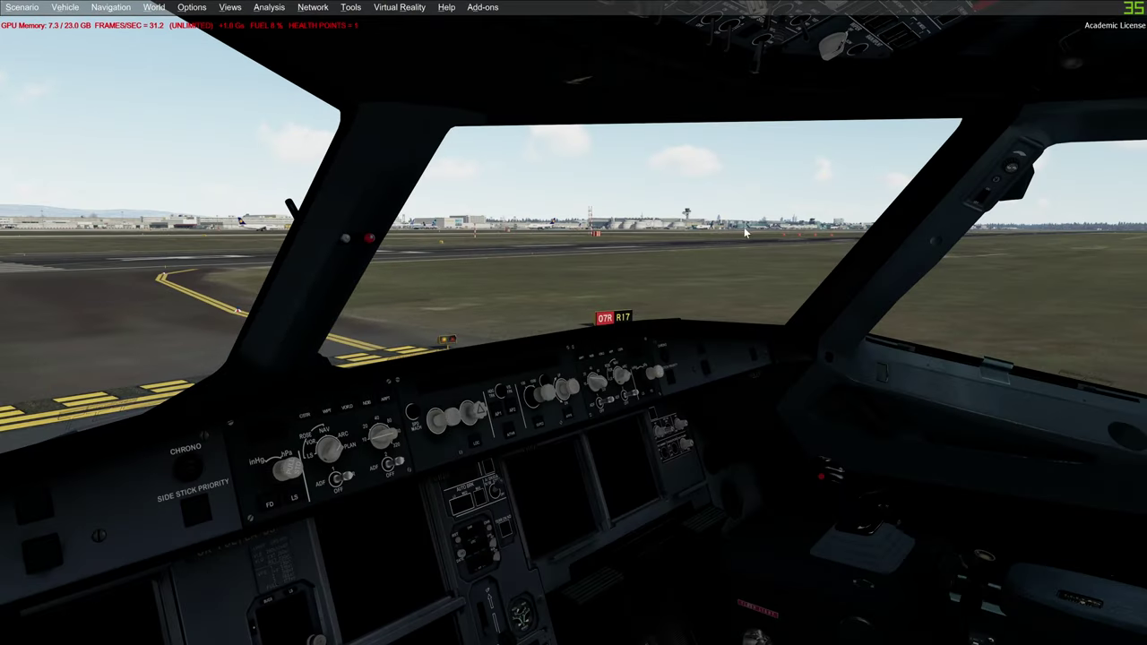
key("KP_6")
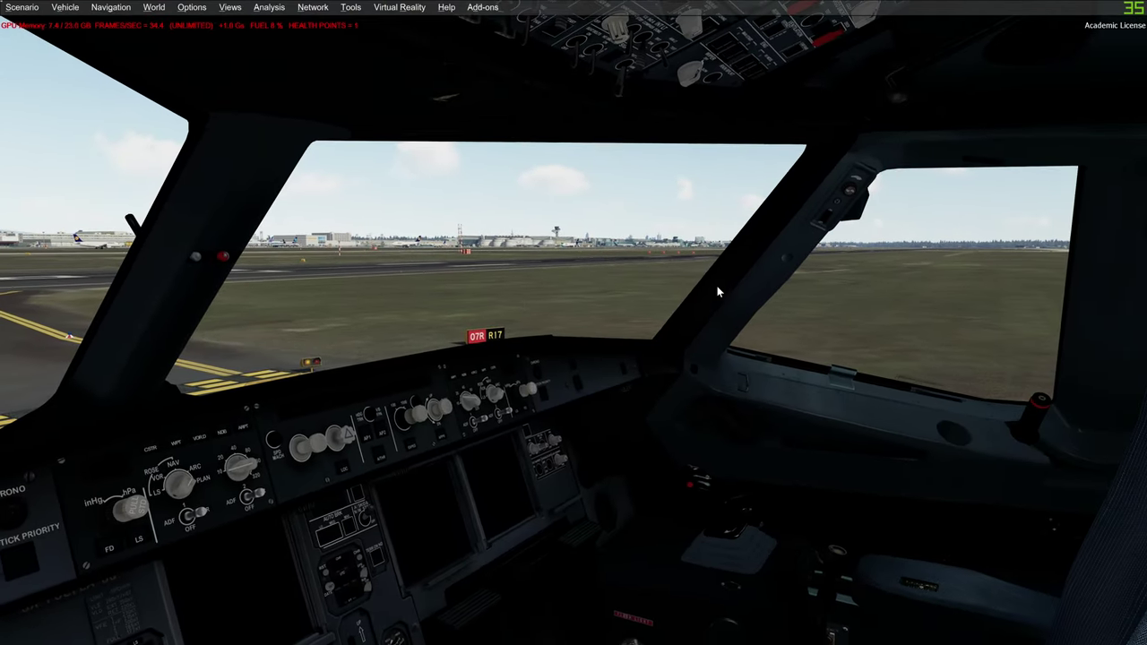
key("KP_6")
key("KP_6")
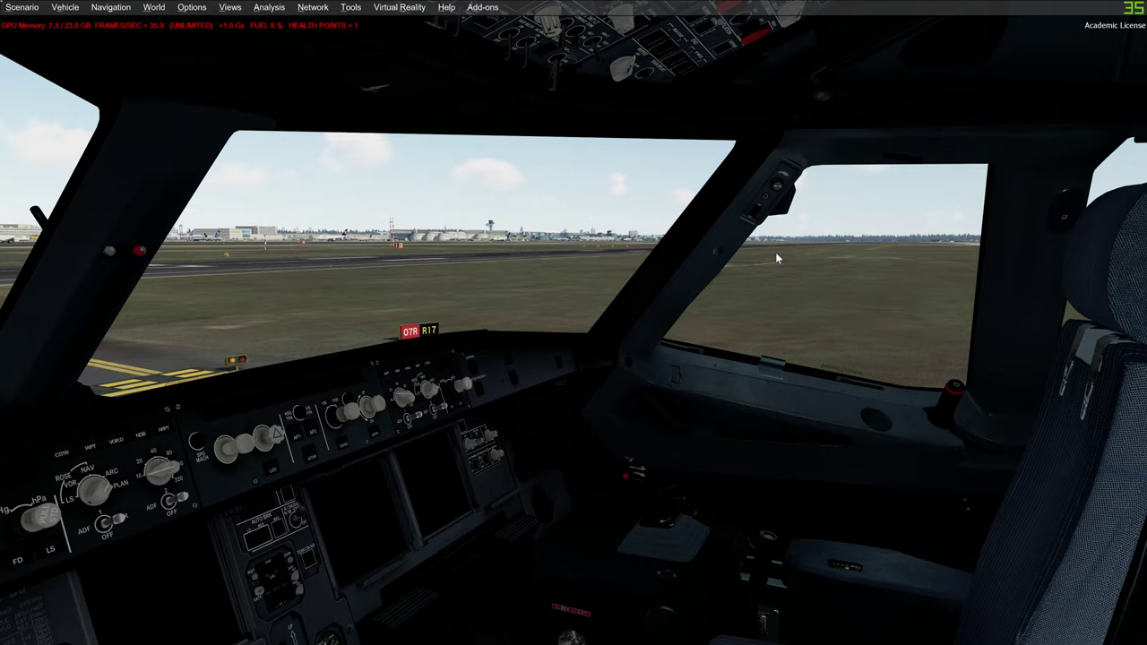
key("KP_4")
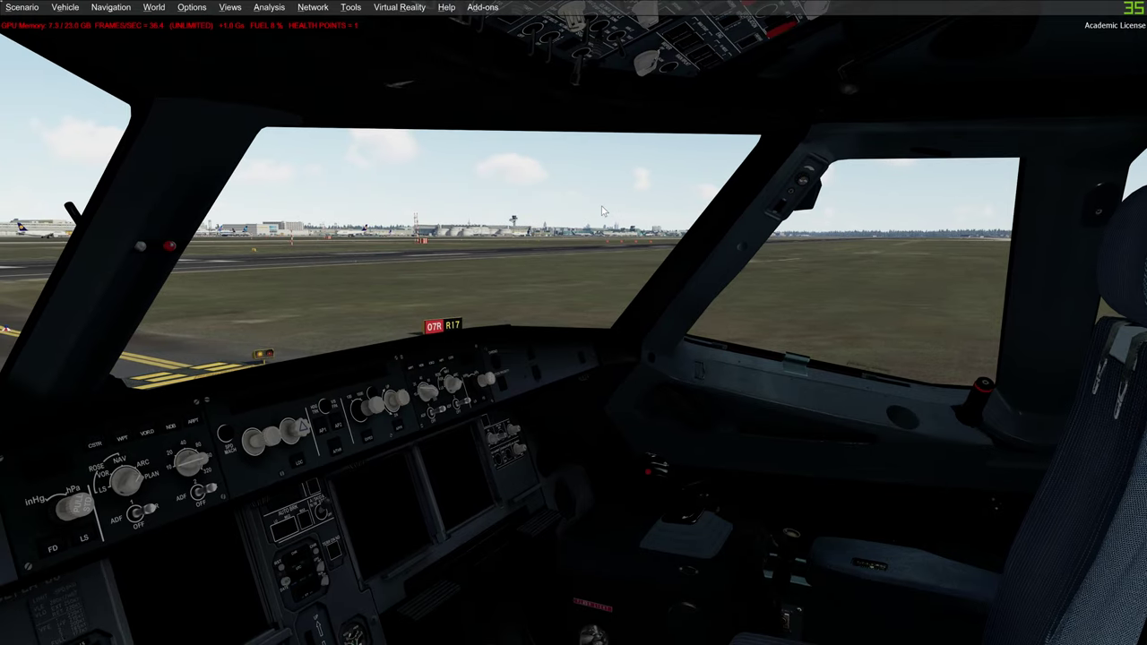
key("KP_4")
key("KP_4")
key("KP_4")
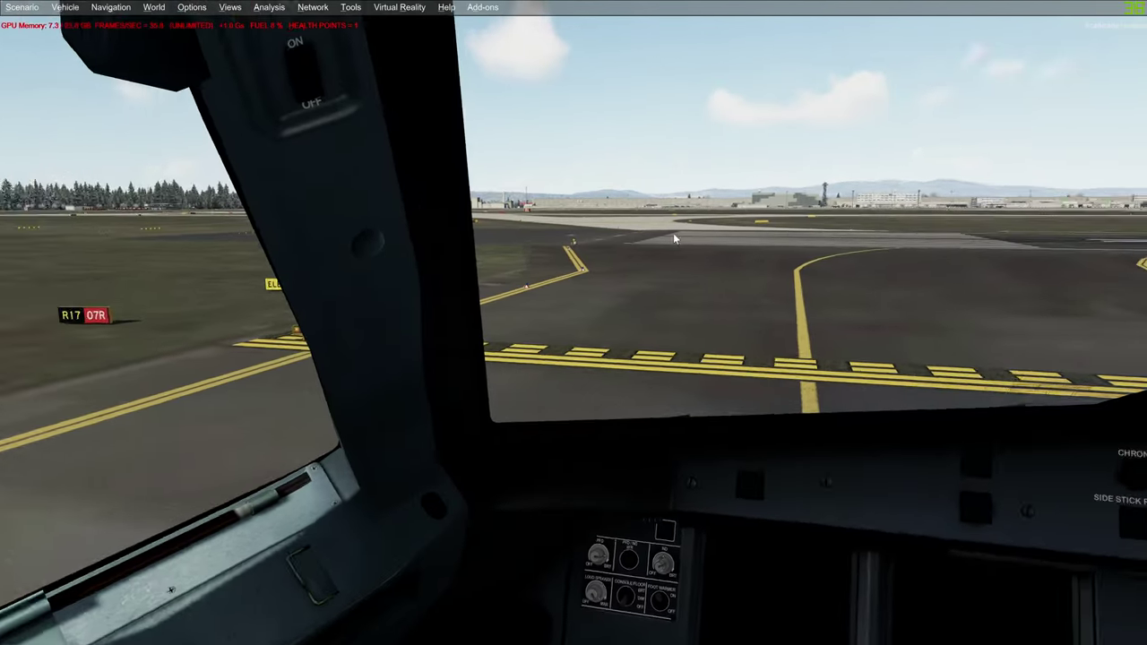
key("KP_6")
key("KP_4")
key("KP_4")
key("KP_4")
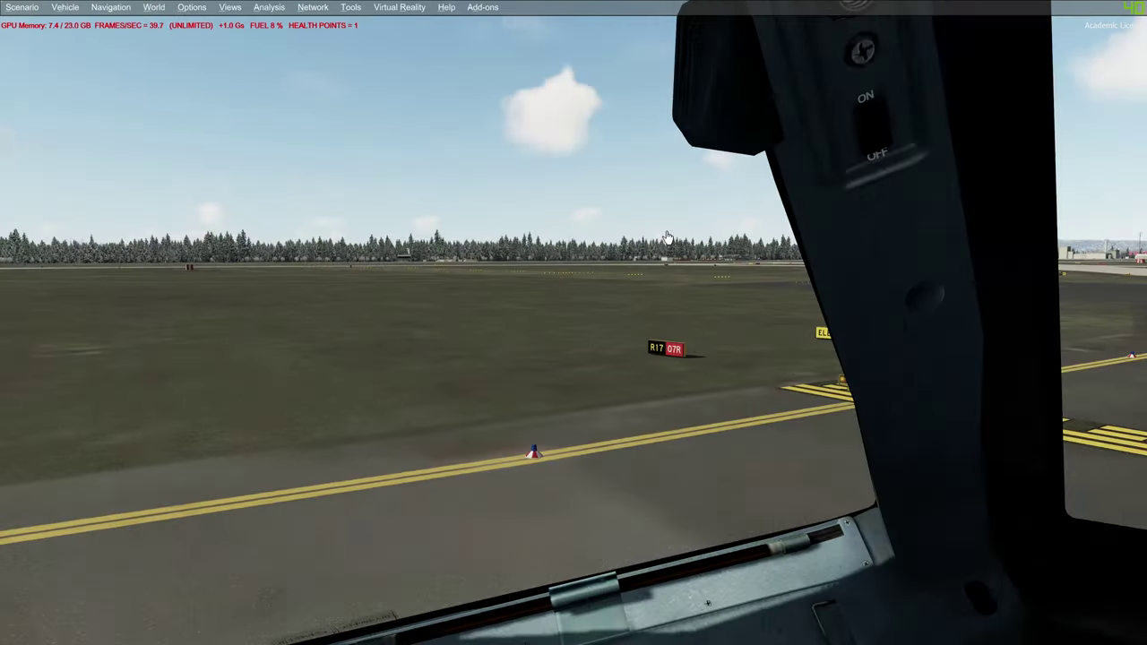
key("KP_6")
key("KP_6")
key("KP_6")
key("KP_2")
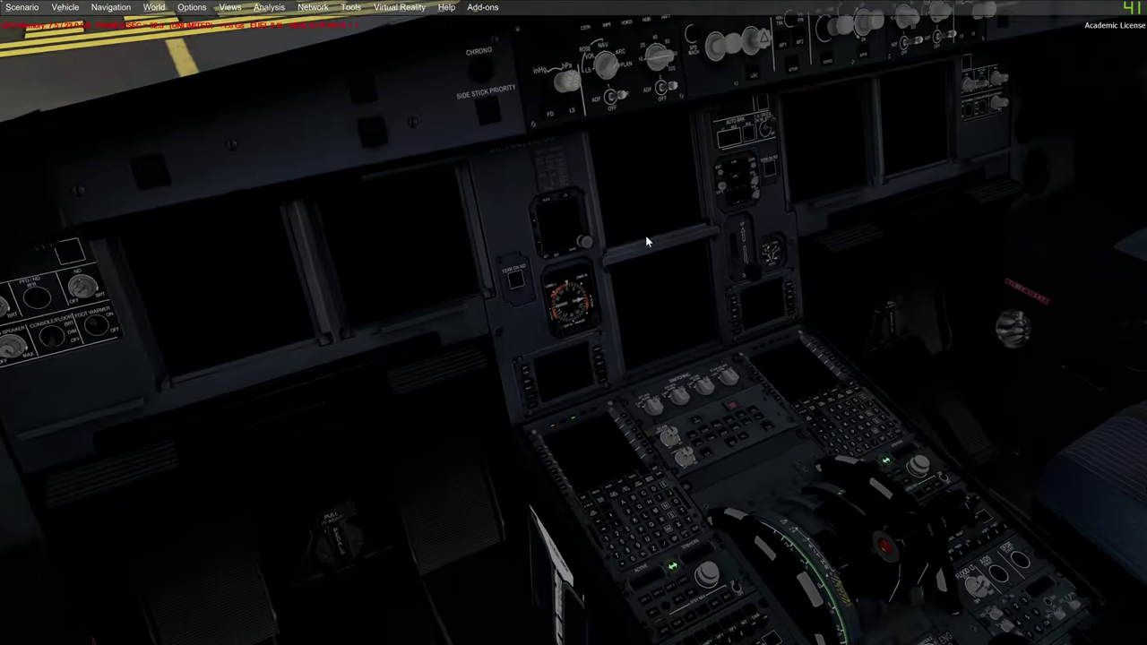
key("KP_6")
key("KP_8")
key("KP_8")
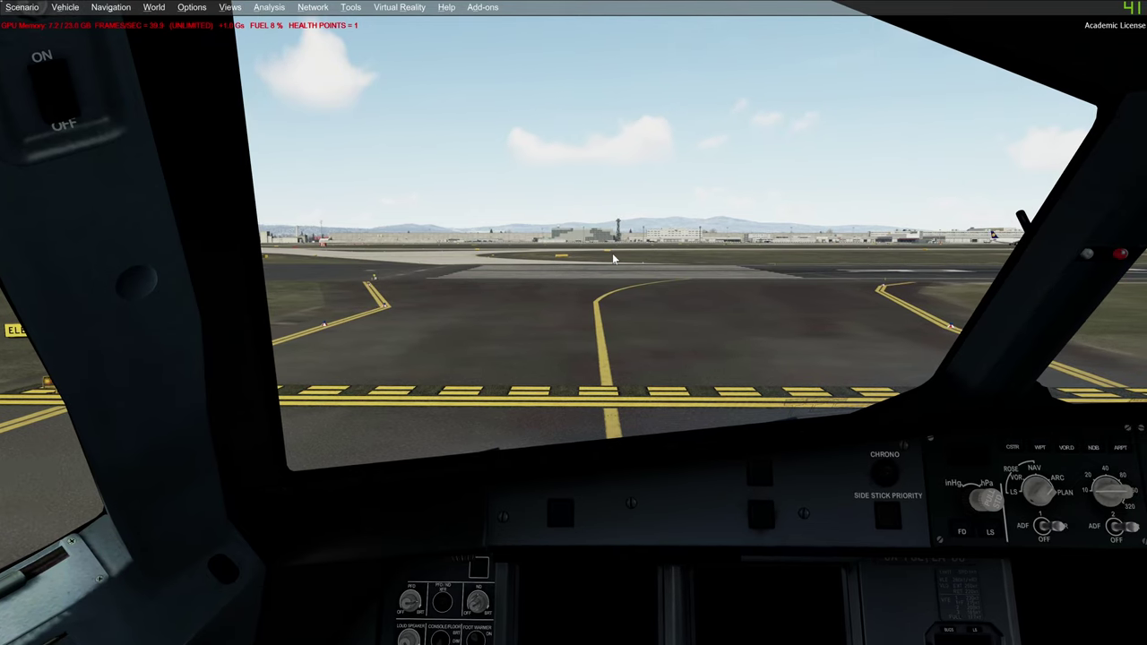
key("KP_6")
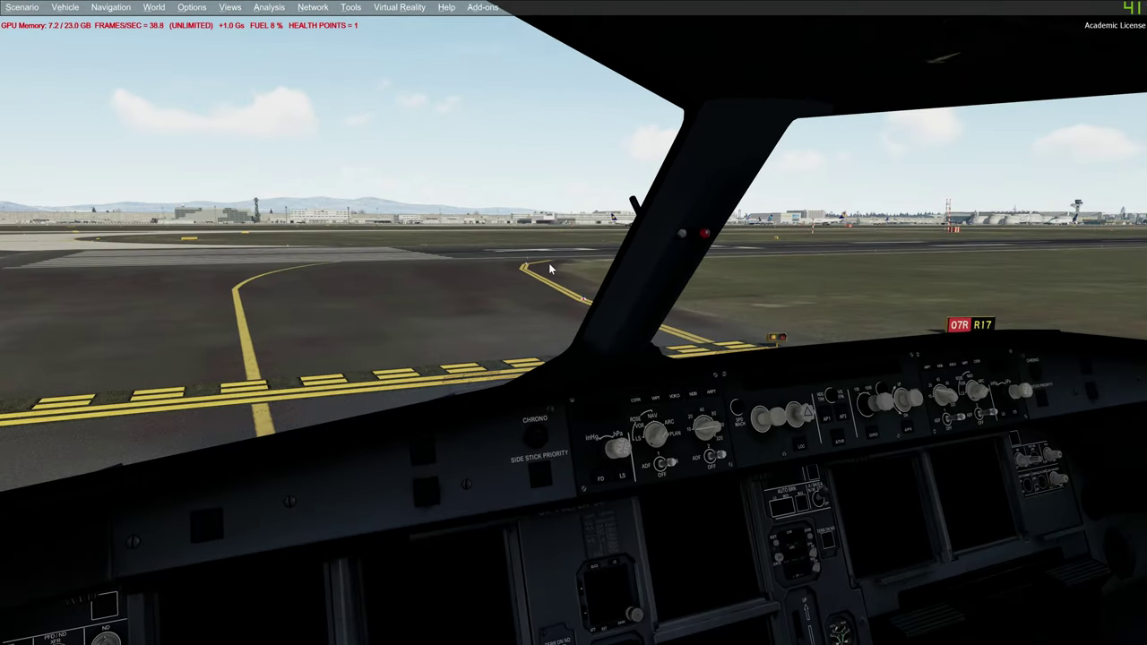
key("KP_6")
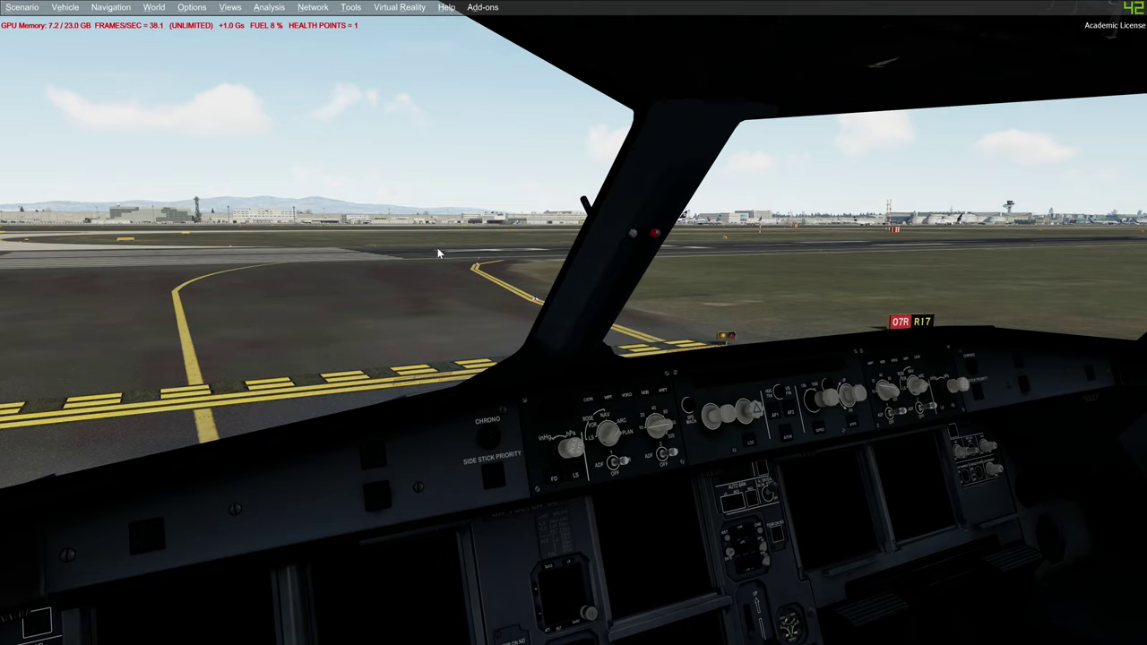
Reopen the graphics settings and examine the display options and the terrain level of detail radius in the world settings
left_click(191, 7)
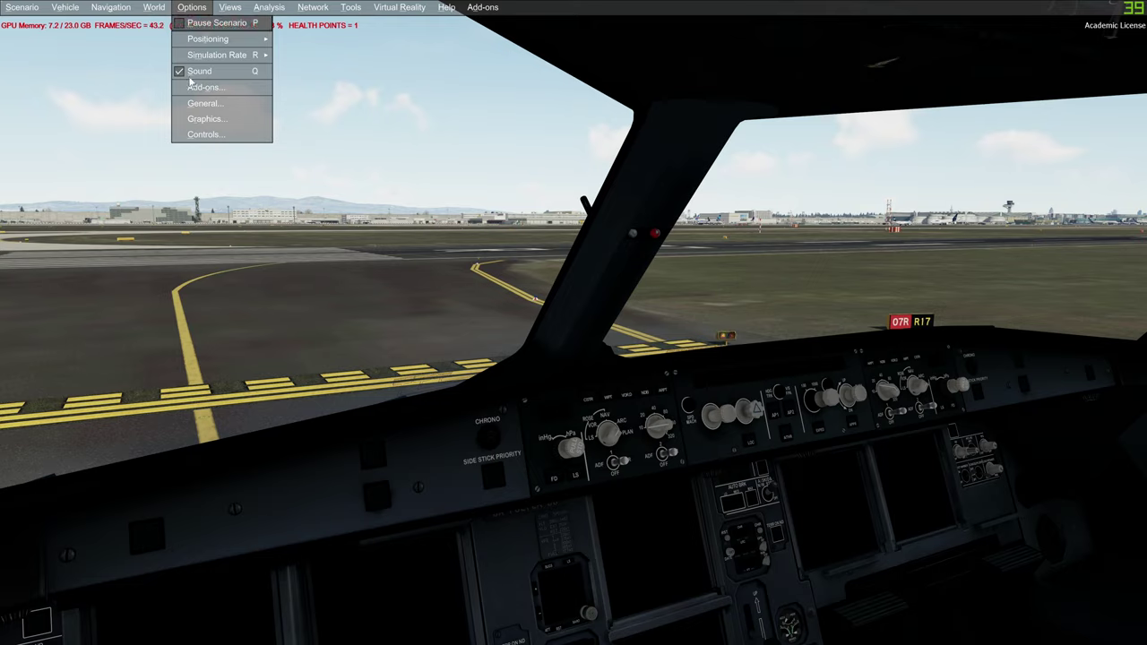
left_click(203, 125)
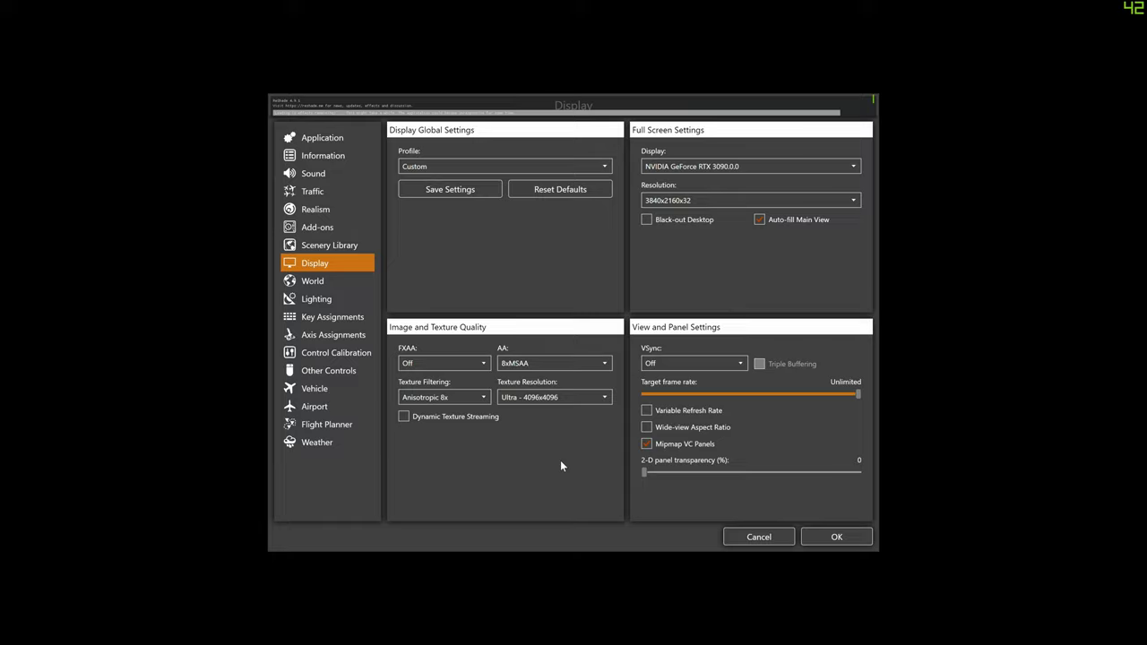
left_click(314, 282)
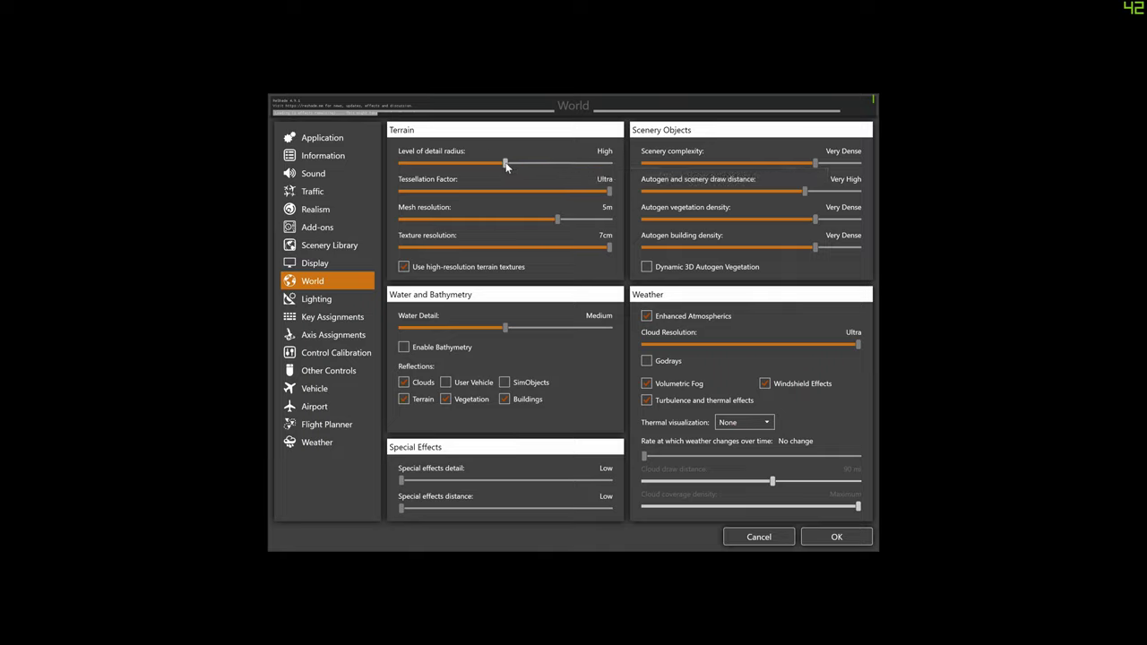
left_click_drag(526, 165, 503, 166)
Try the water detail at High and return it to Medium
left_click(574, 330)
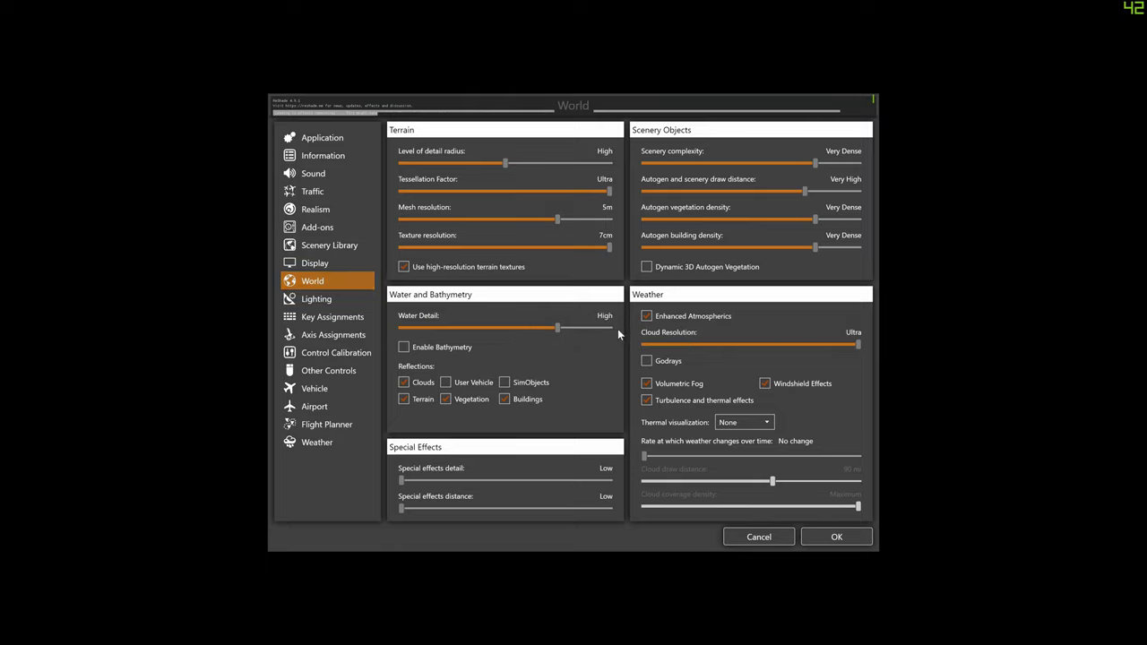
left_click(575, 330)
left_click(504, 331)
left_click(505, 330)
Examine the cloud, building and vegetation reflection options and the volumetric fog and windshield effects options
left_click(404, 382)
left_click(510, 400)
left_click(444, 401)
left_click(646, 385)
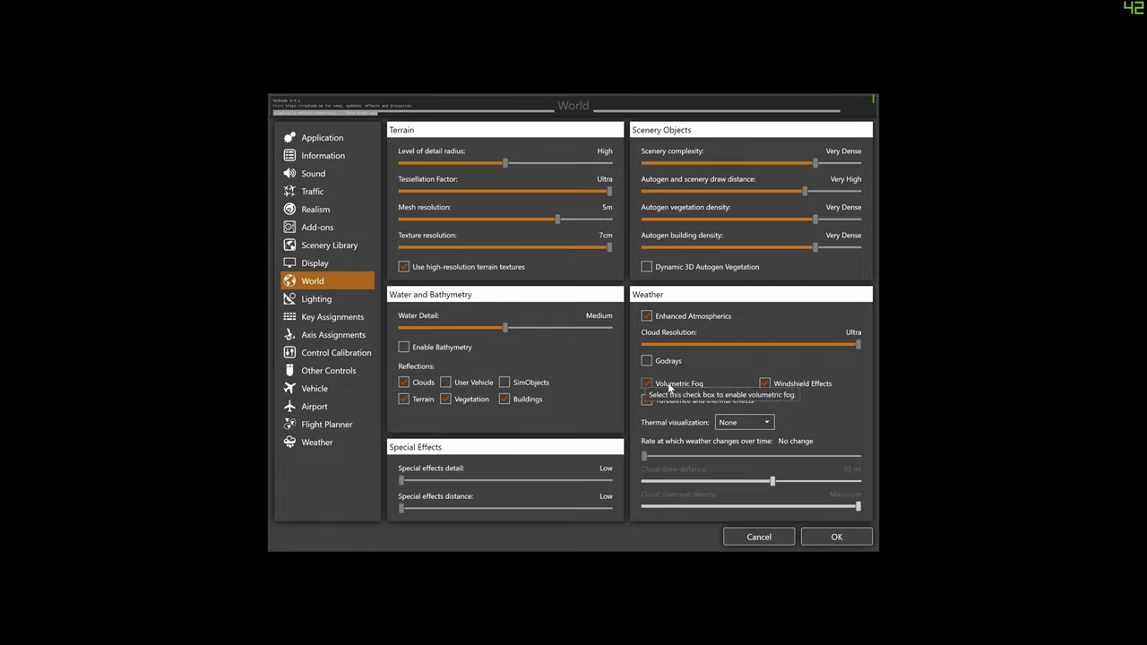
left_click(765, 384)
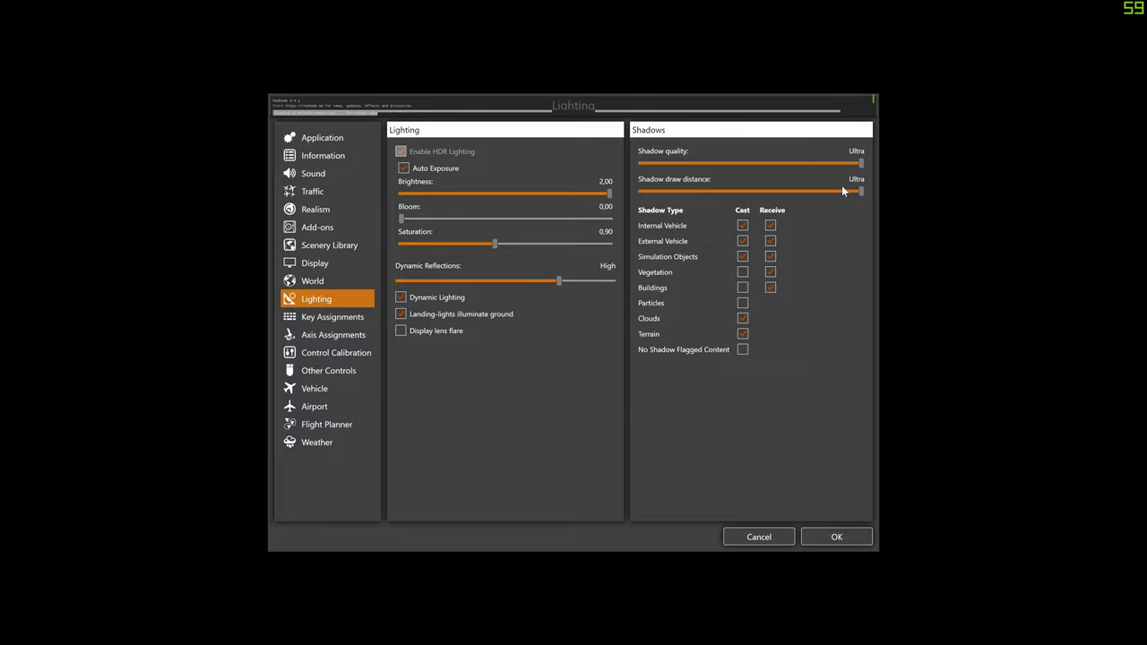
Try the shadow quality at Medium and raise it to High in the lighting settings
left_click_drag(807, 164, 760, 165)
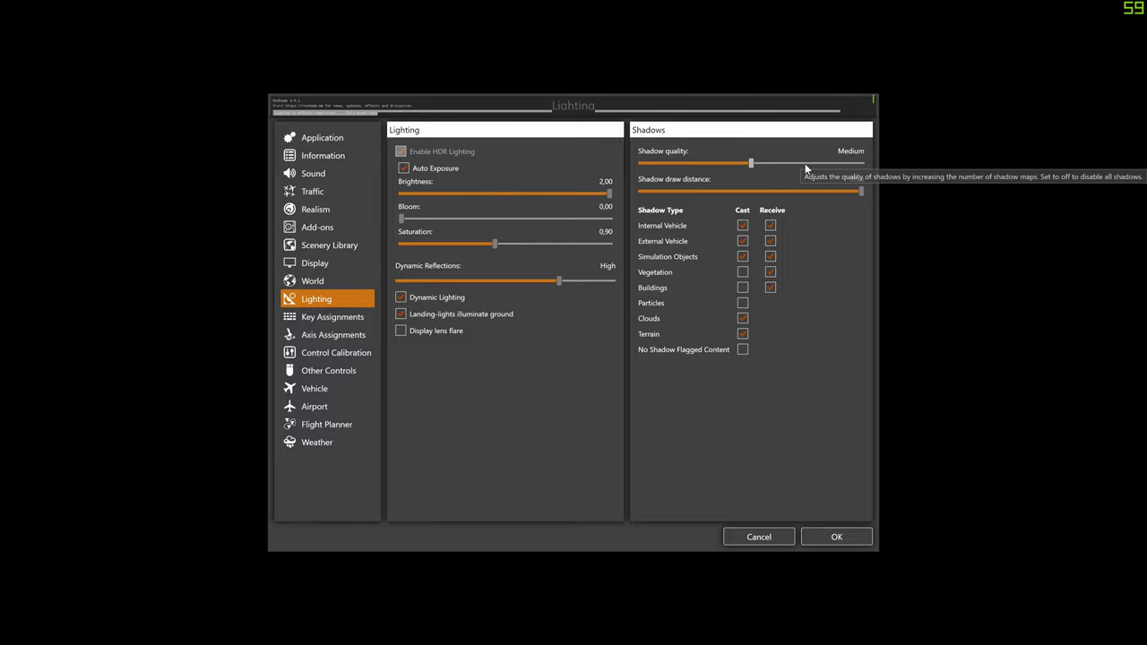
left_click(804, 166)
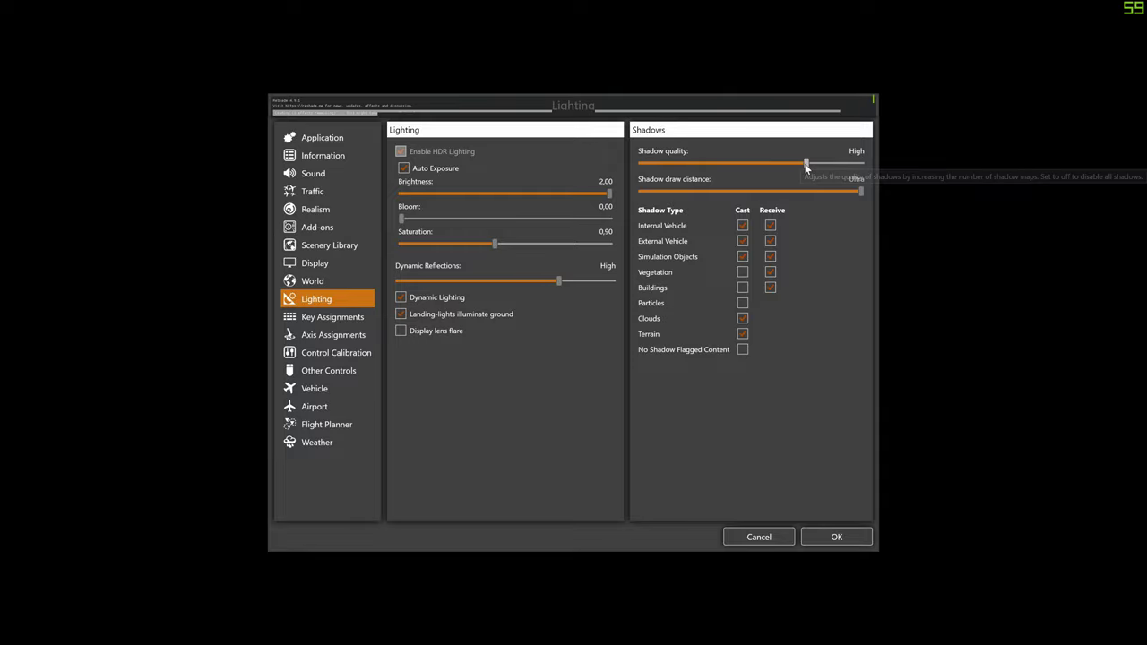
Examine which shadow types cast and receive shadows, including external vehicle, simulation objects, buildings, clouds and terrain
left_click(742, 241)
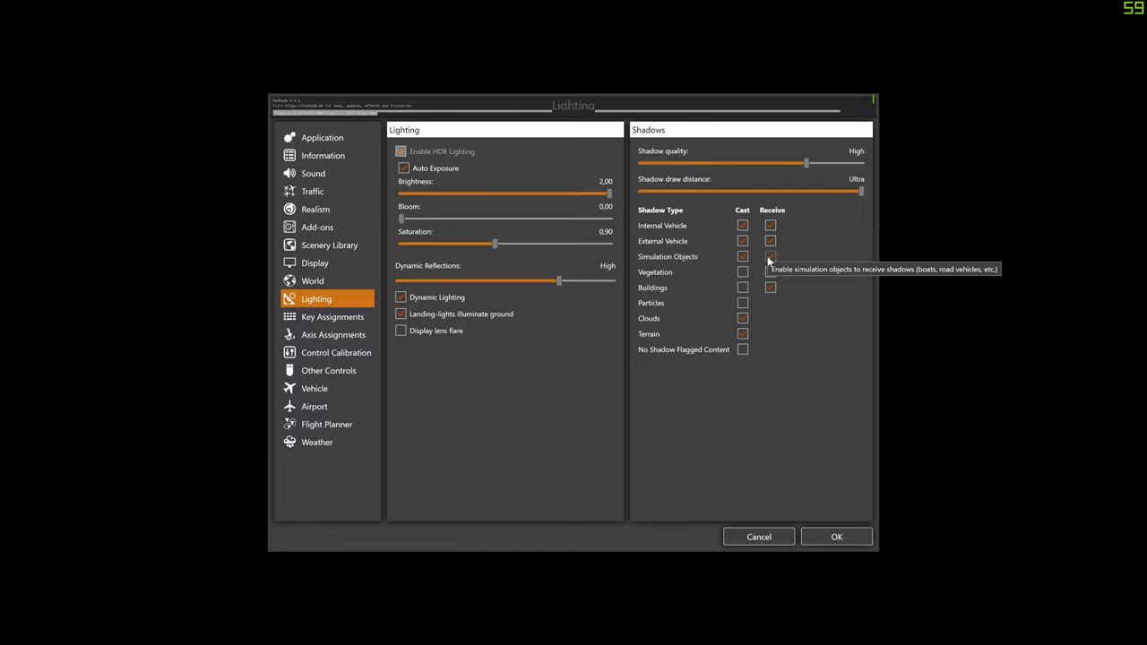
left_click(770, 257)
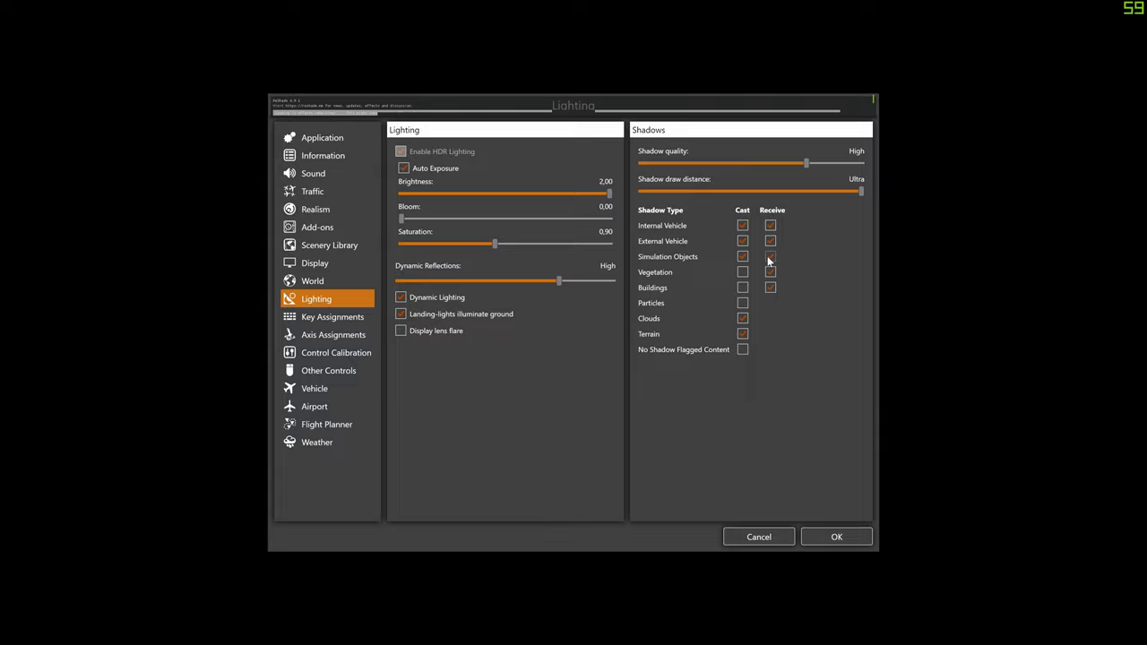
left_click(769, 258)
left_click(771, 289)
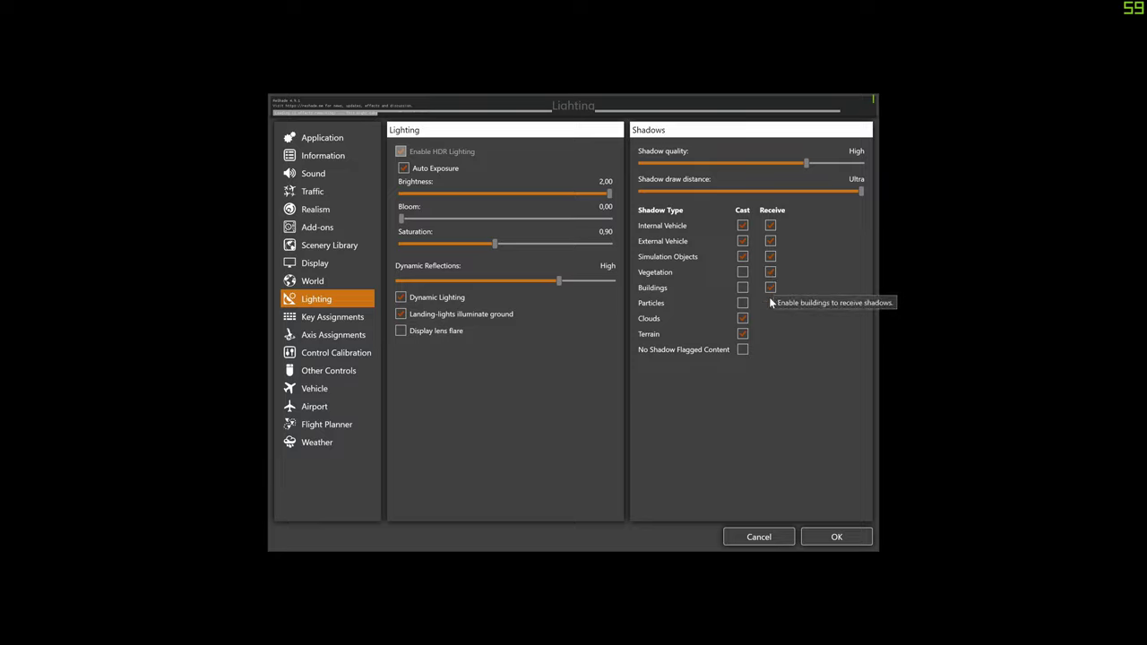
left_click(742, 319)
left_click(742, 332)
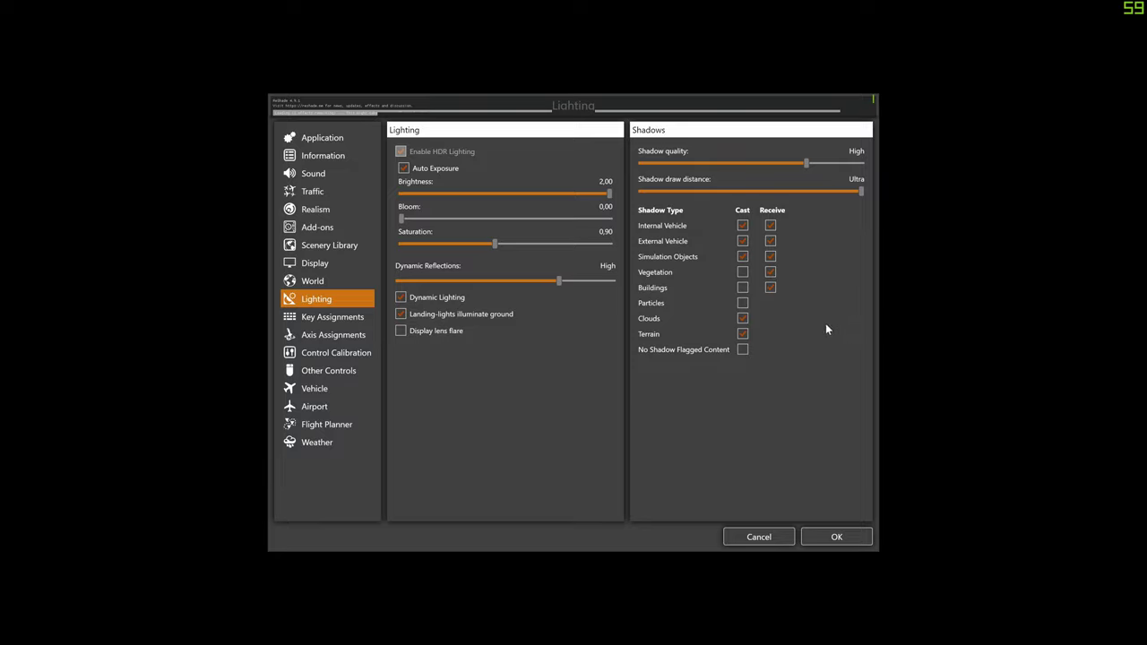
left_click(742, 320)
left_click(742, 320)
left_click(742, 320)
Review the lighting settings again and check the aviation, land and sea traffic densities
left_click(319, 301)
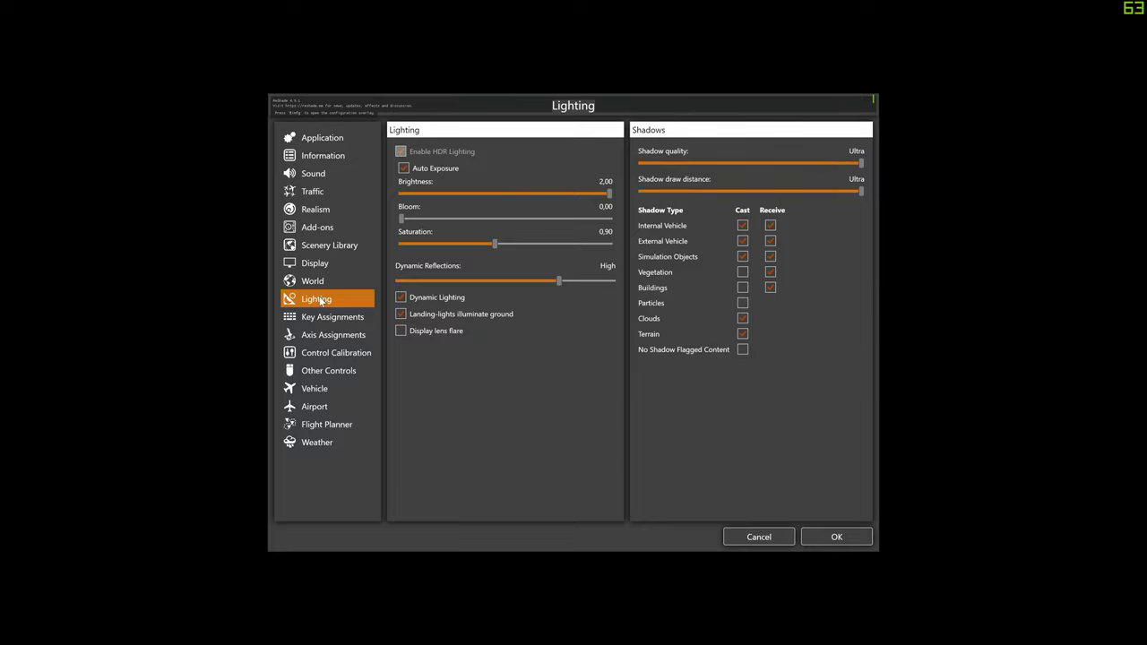
left_click(330, 196)
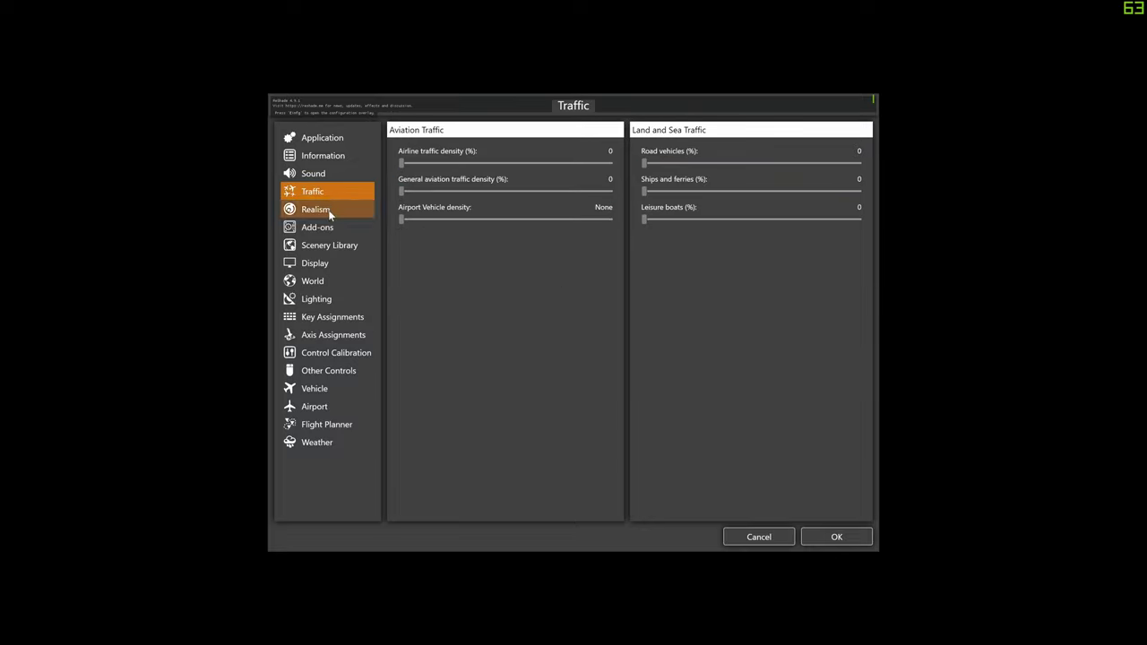